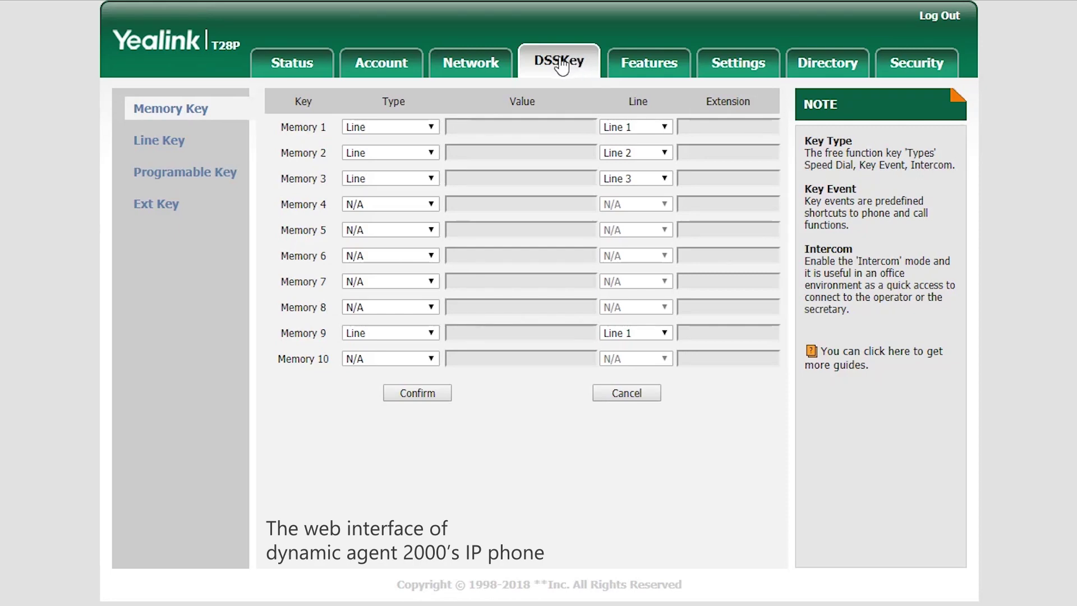
Save Memory 1 on the T28P as a BLF key with value *756000 on Line 1
left_click(432, 127)
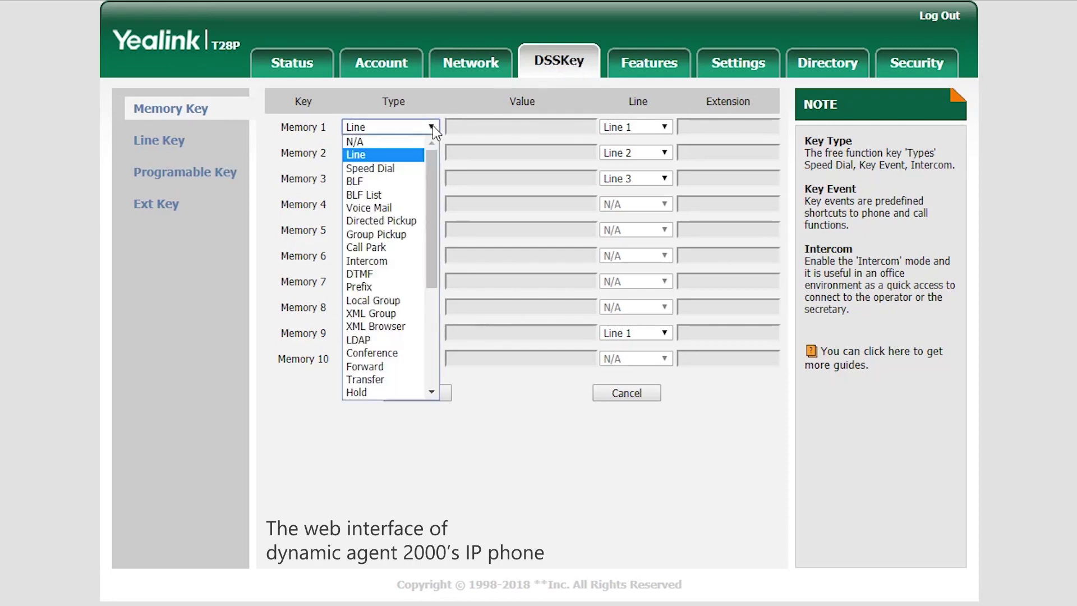
left_click(393, 181)
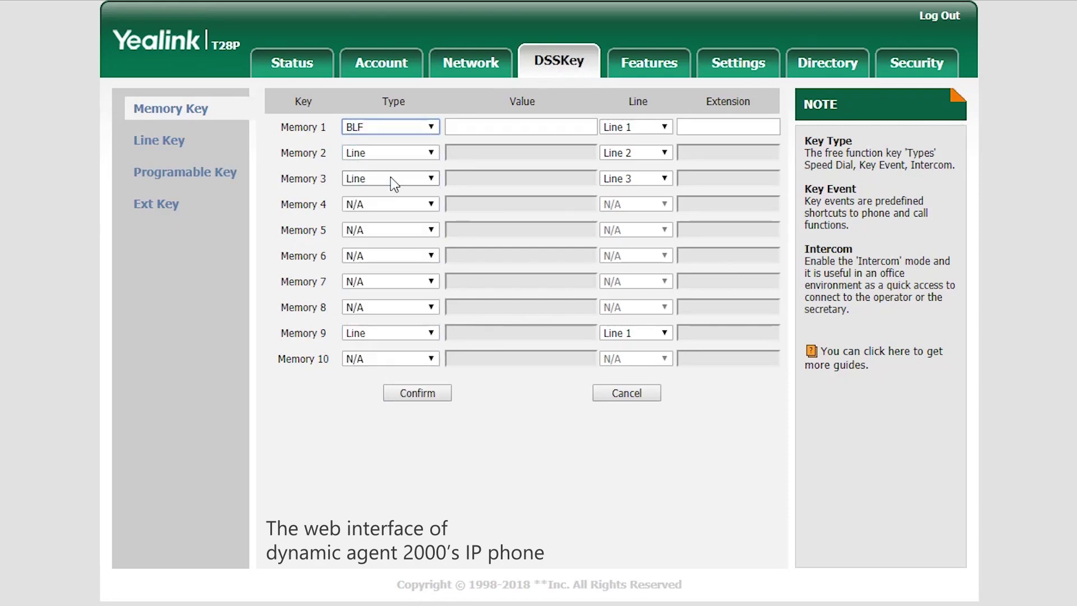
left_click(465, 128)
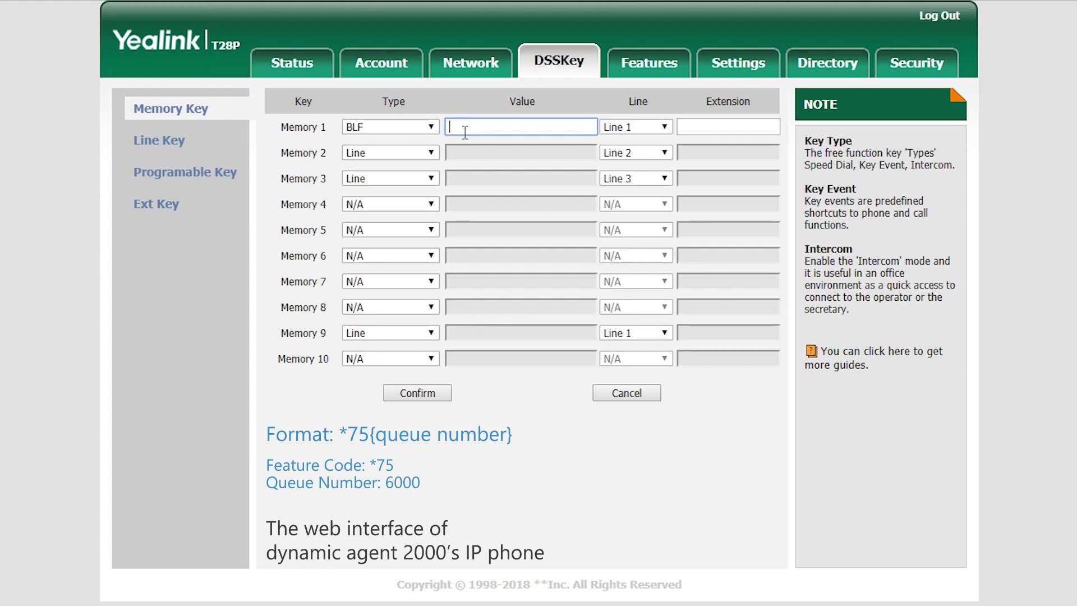
type("*756000")
left_click(664, 128)
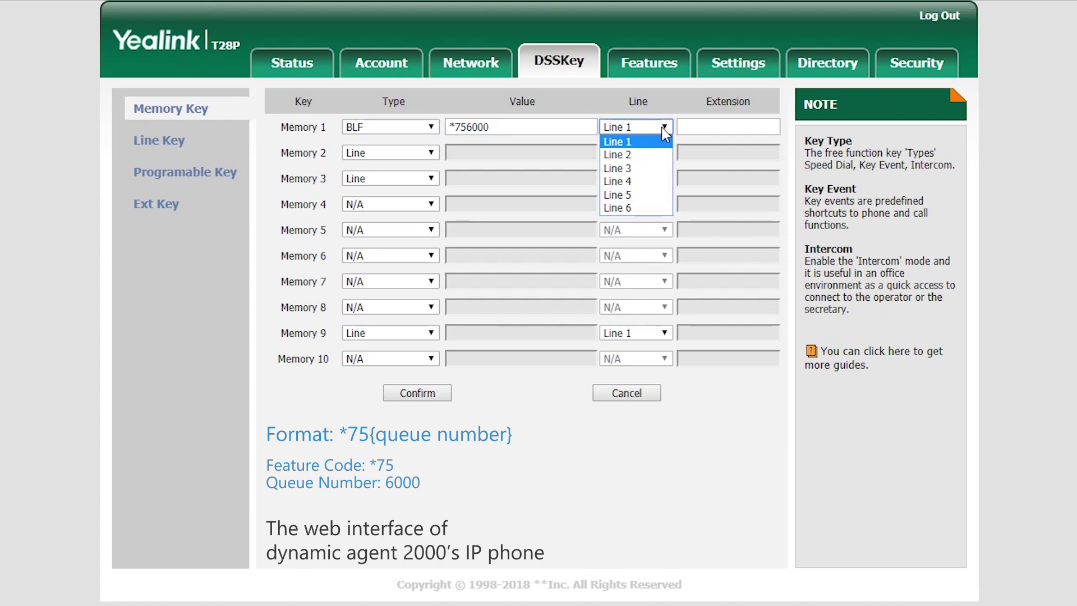
left_click(653, 140)
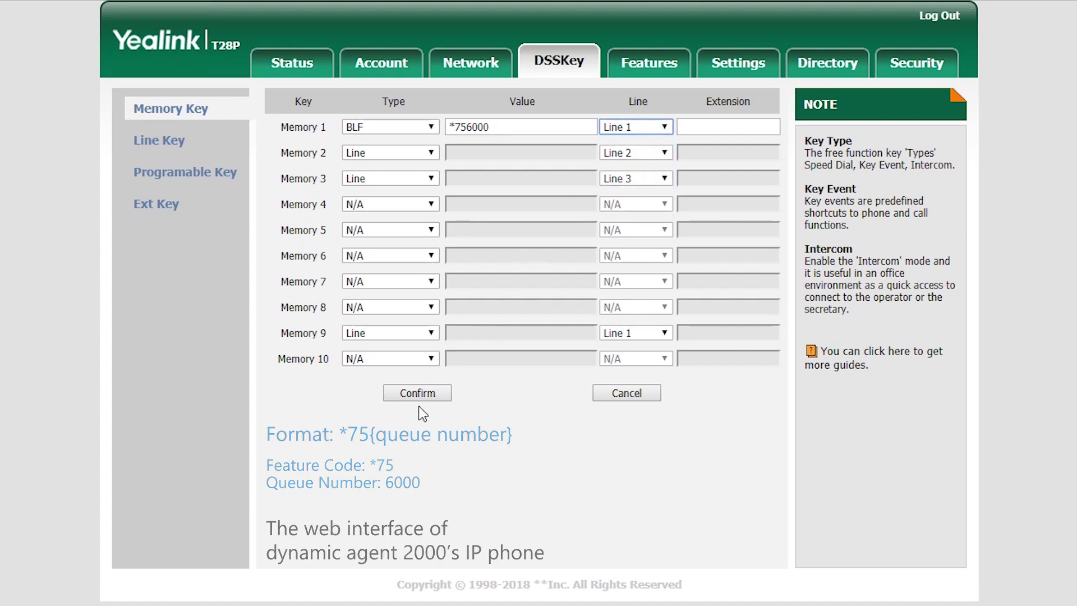
left_click(418, 395)
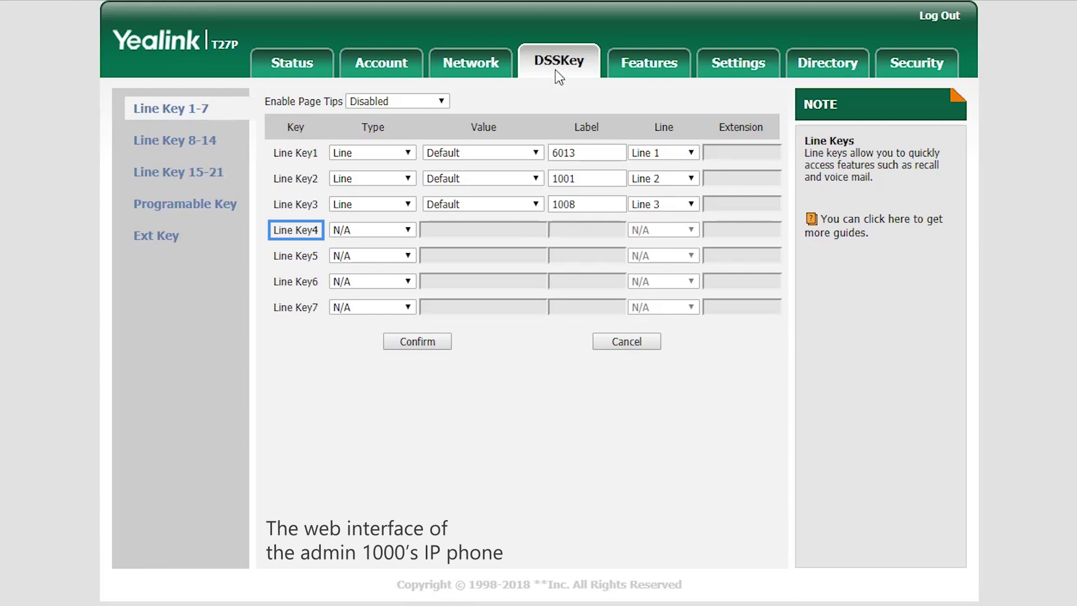
Save T27P Line Key4 as BLF *752000*6000, labelled 1000, on Line 4
left_click(411, 228)
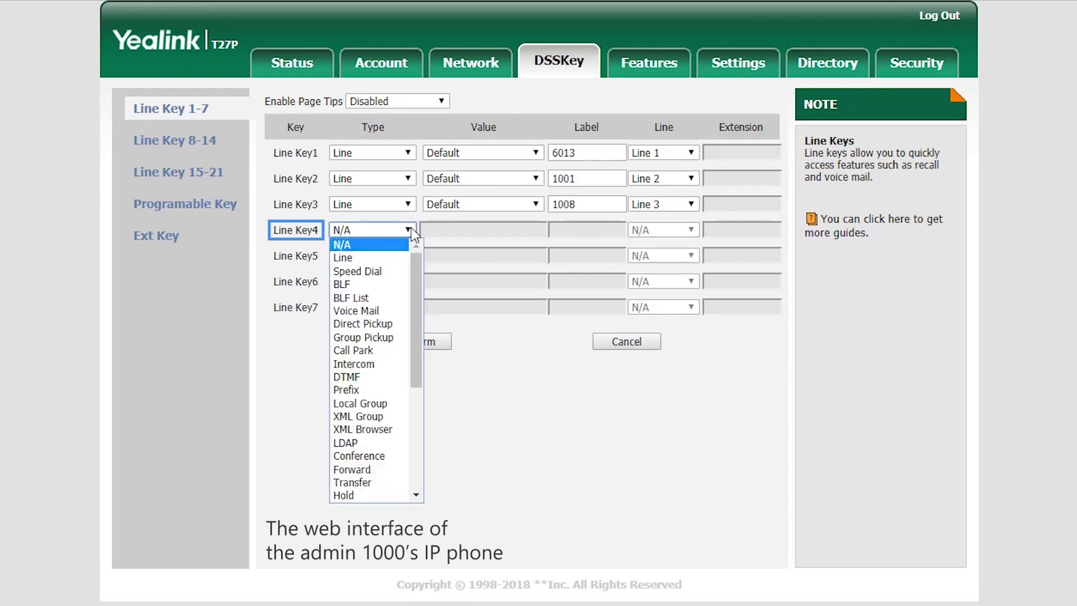
left_click(380, 284)
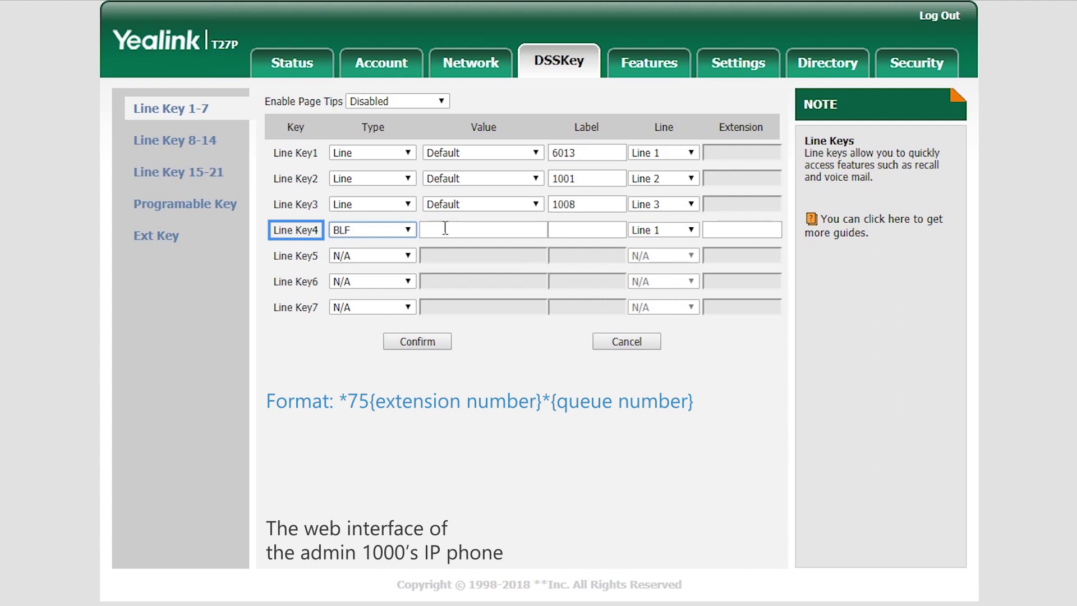
left_click(446, 228)
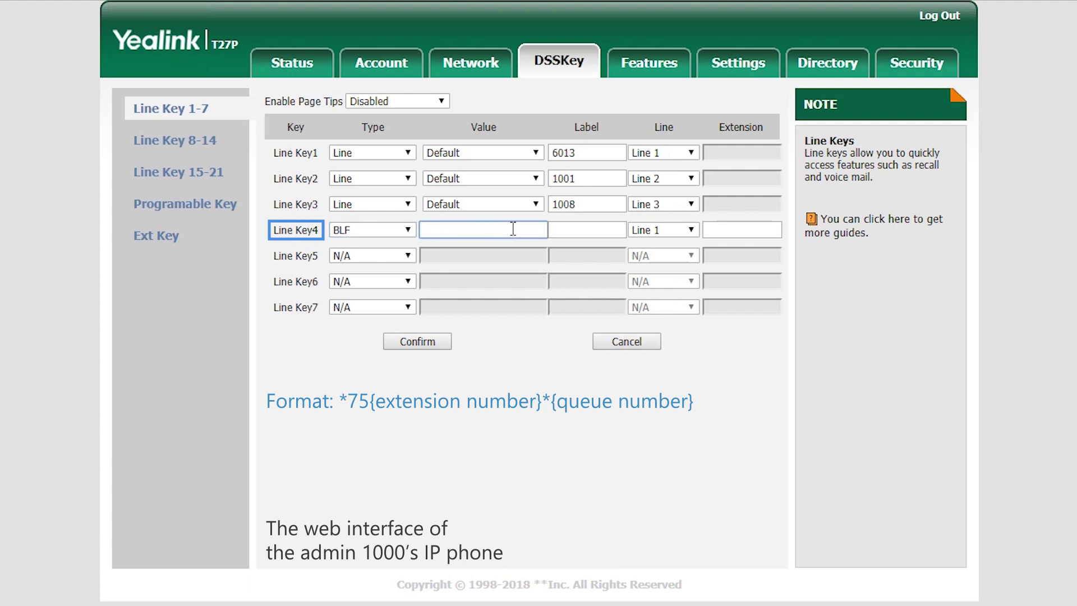
type("*752000*6000")
left_click(562, 230)
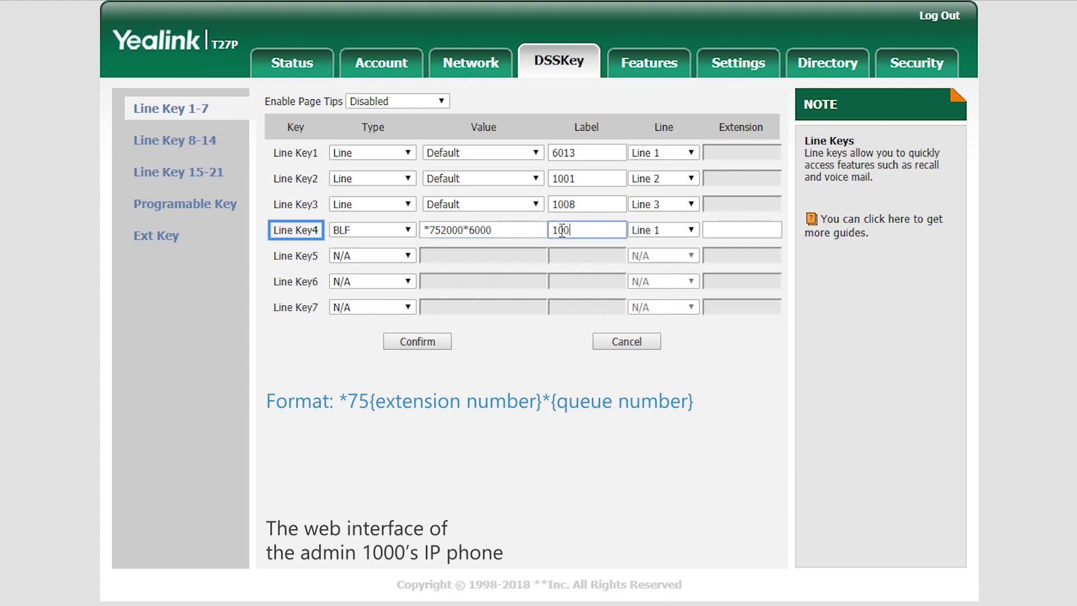
type("0")
left_click(684, 226)
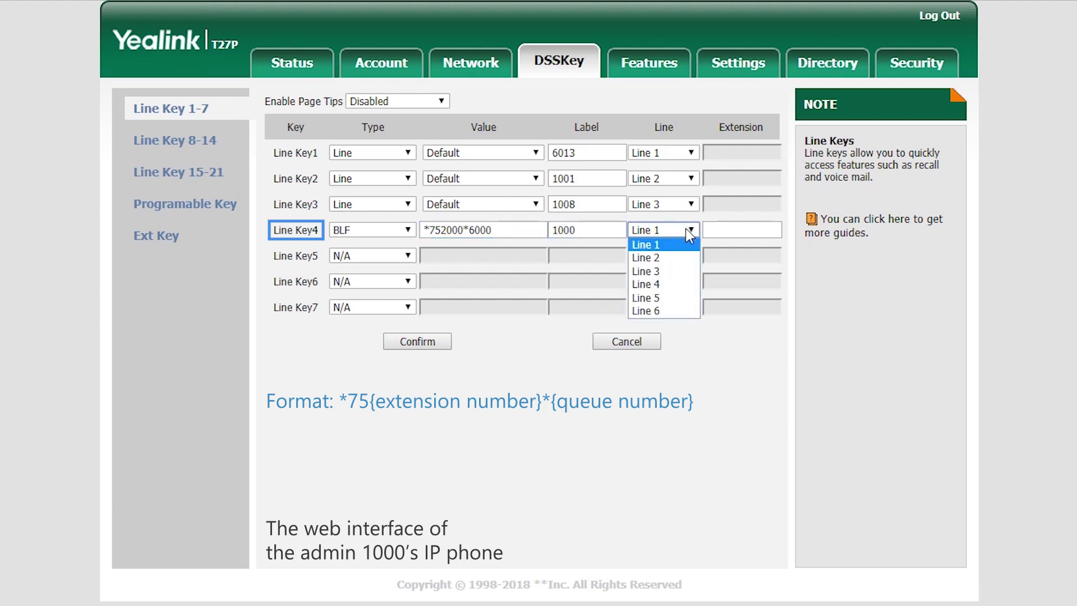
left_click(675, 285)
left_click(415, 343)
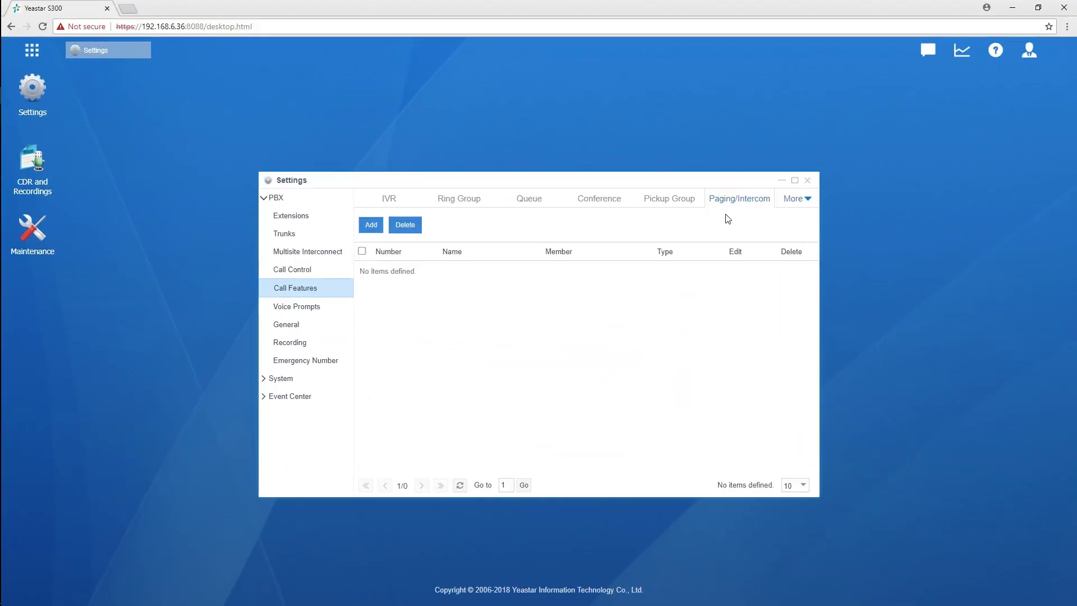
Add paging group 6300 as 1-Way Multicast Paging on 224.255.255.255, port 1000
left_click(368, 228)
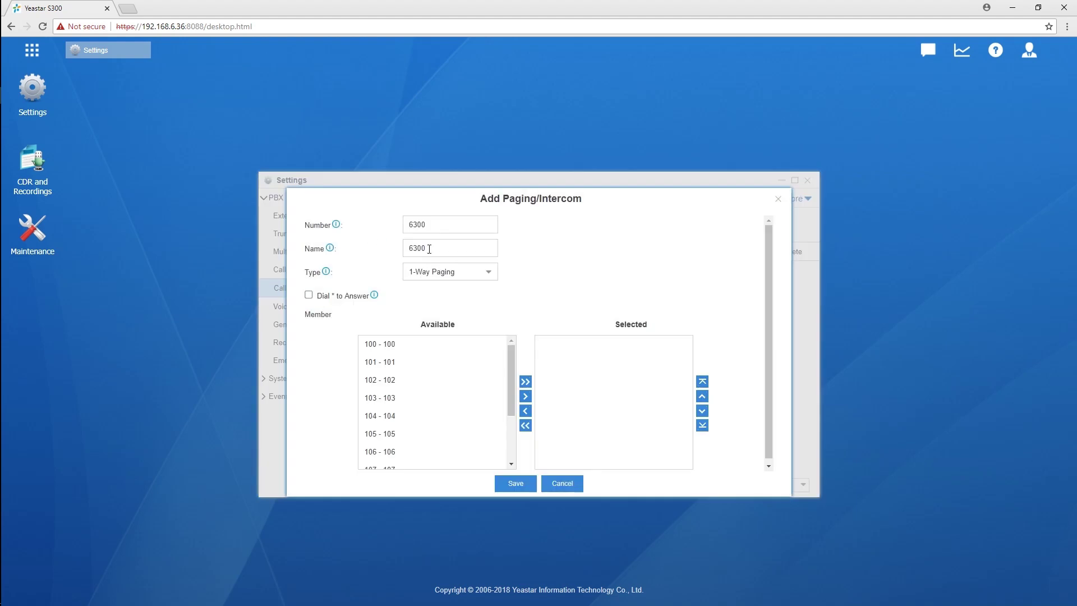
left_click(488, 274)
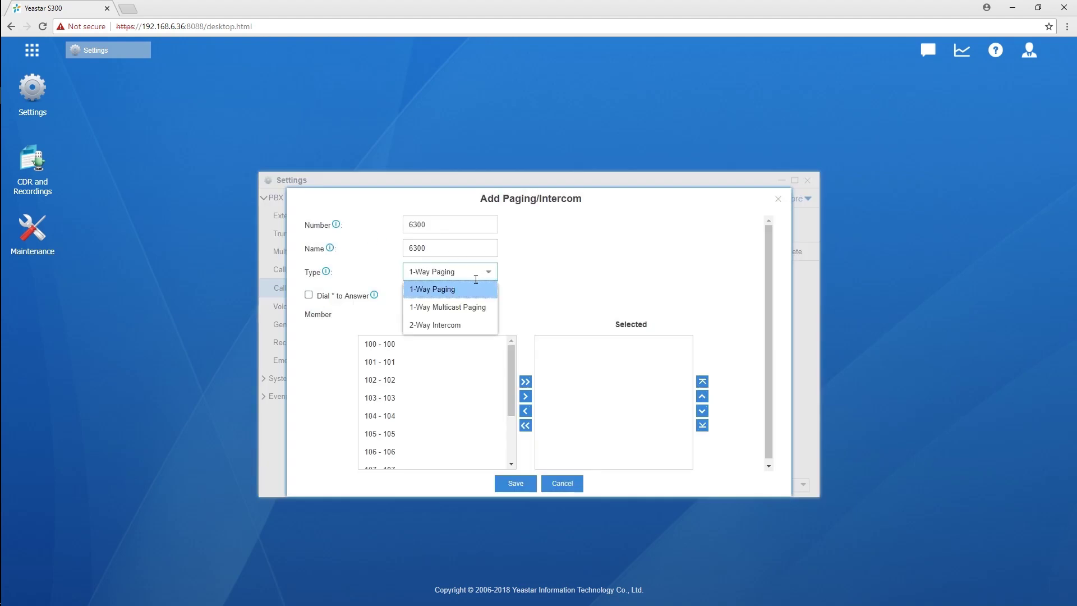
left_click(466, 312)
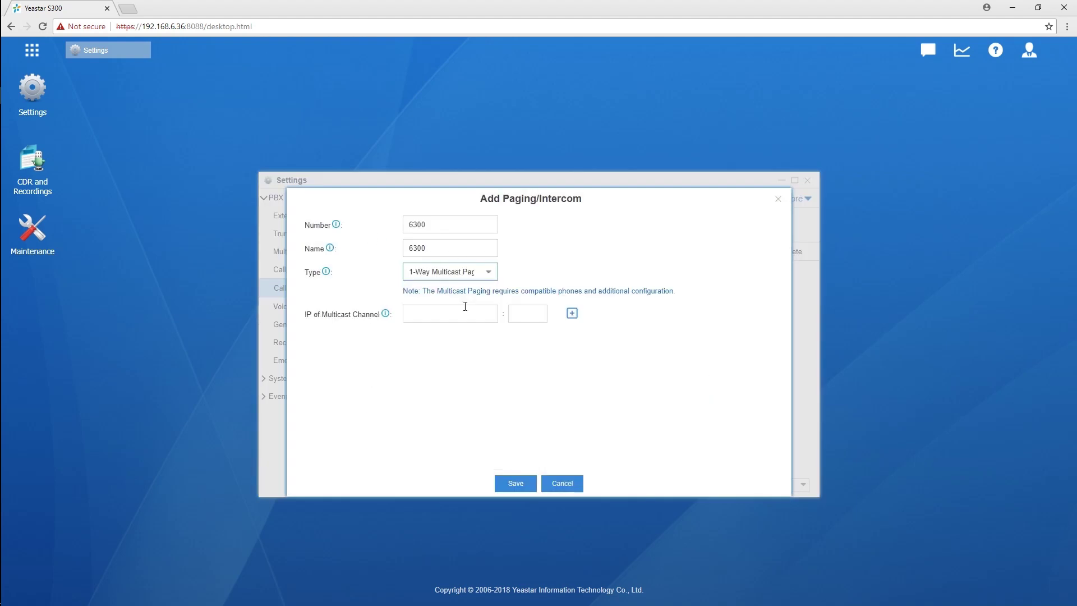
mouse_move(386, 320)
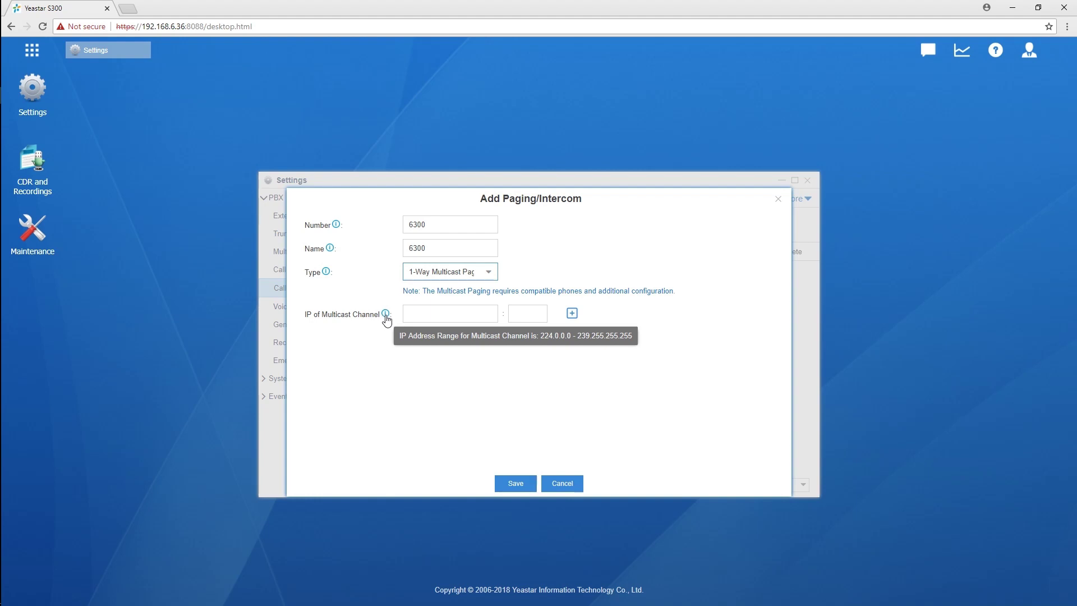
left_click(413, 311)
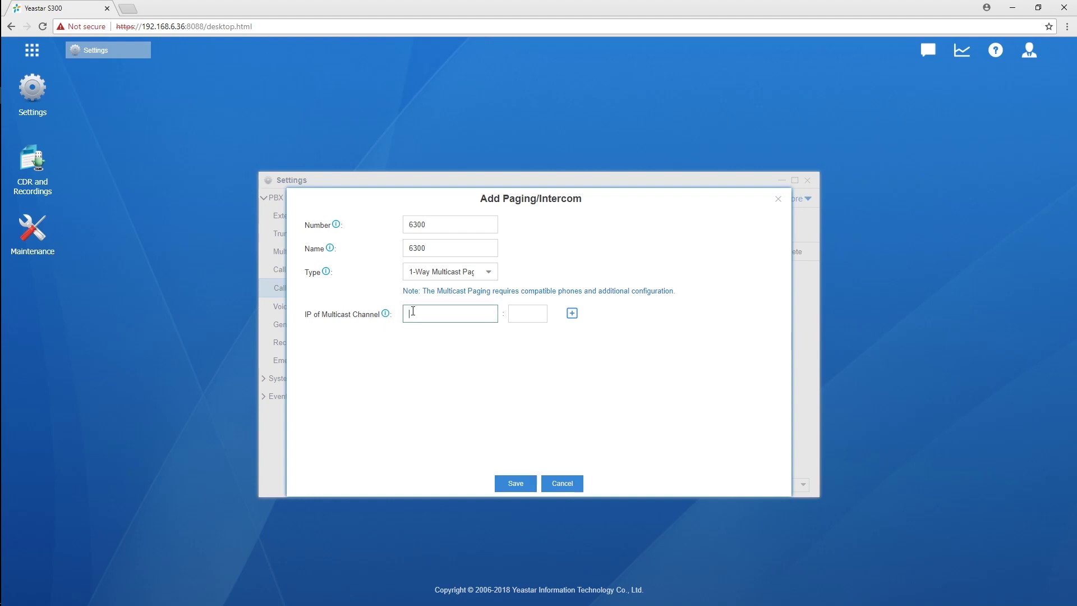
type("224.255.255.255")
left_click(528, 312)
type("1000")
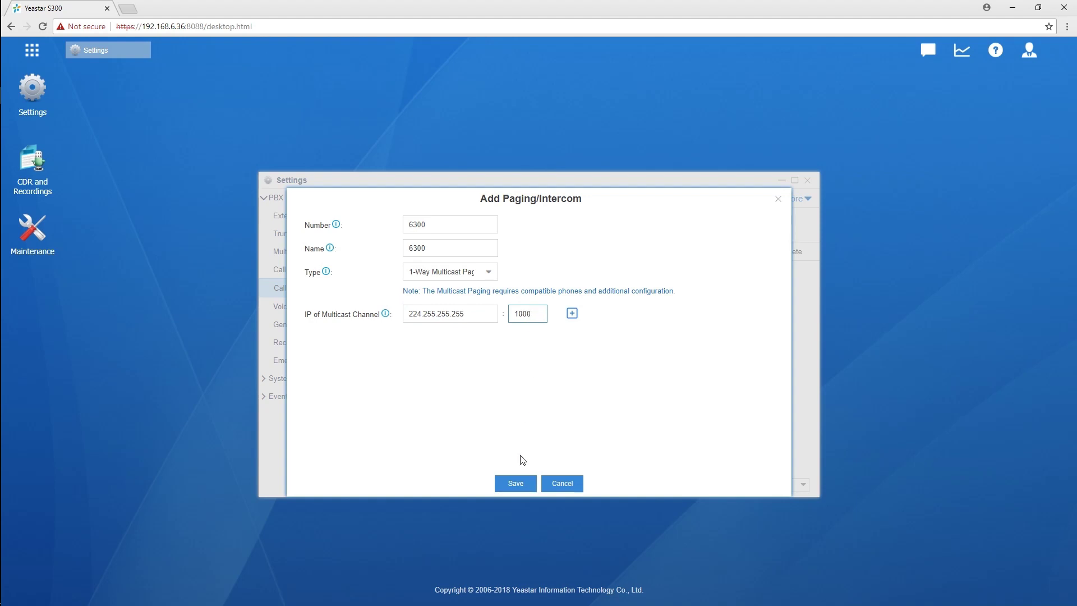
left_click(517, 475)
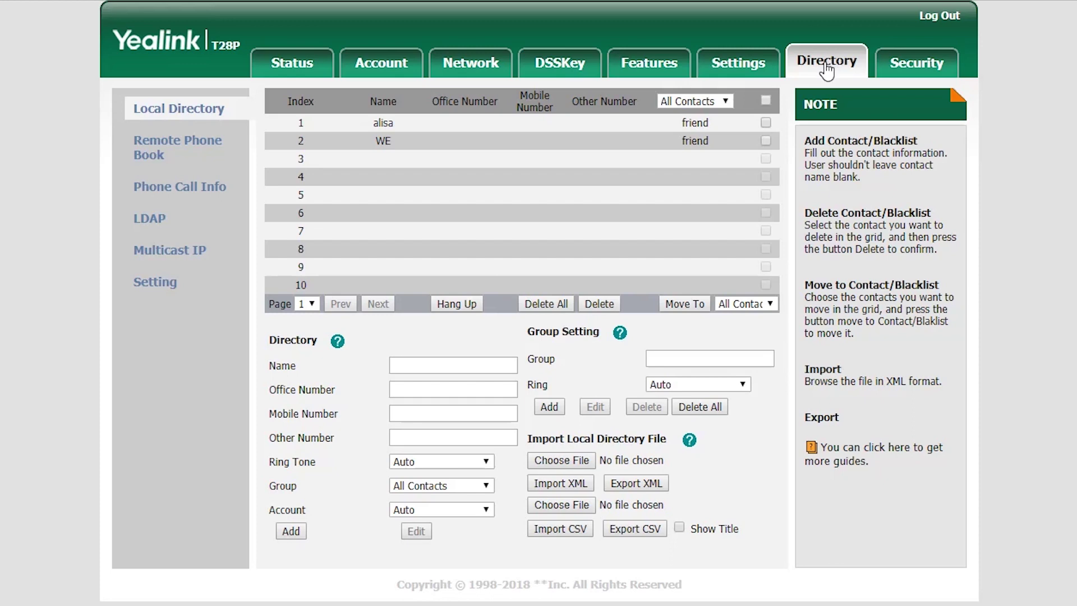
Save 224.255.255.255:1000 as multicast Listening Address 2 on the T28P
left_click(142, 254)
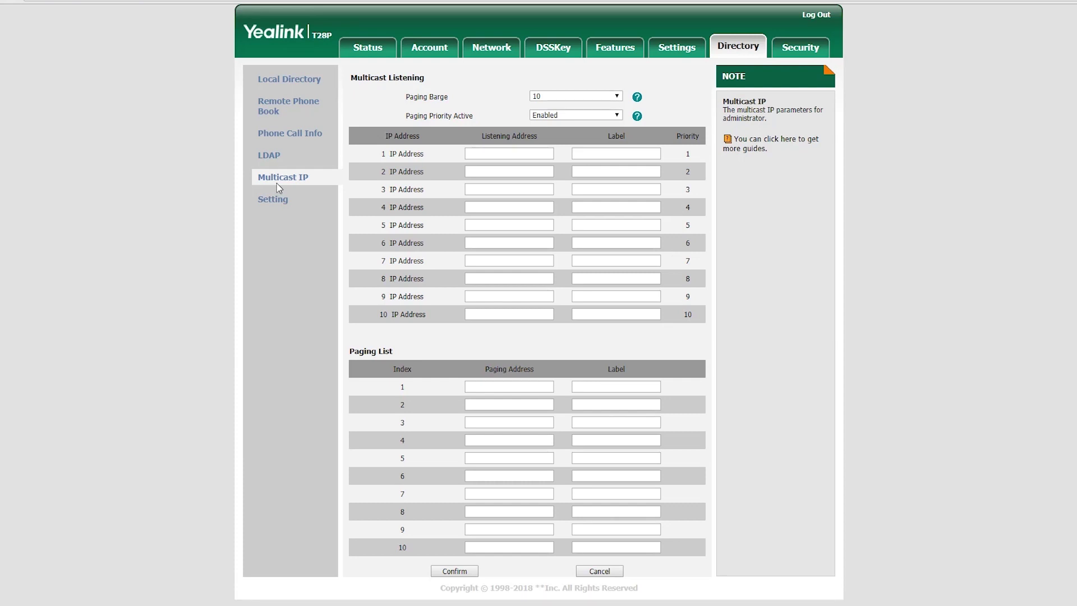
left_click(466, 171)
type("224.255.255.255:1000")
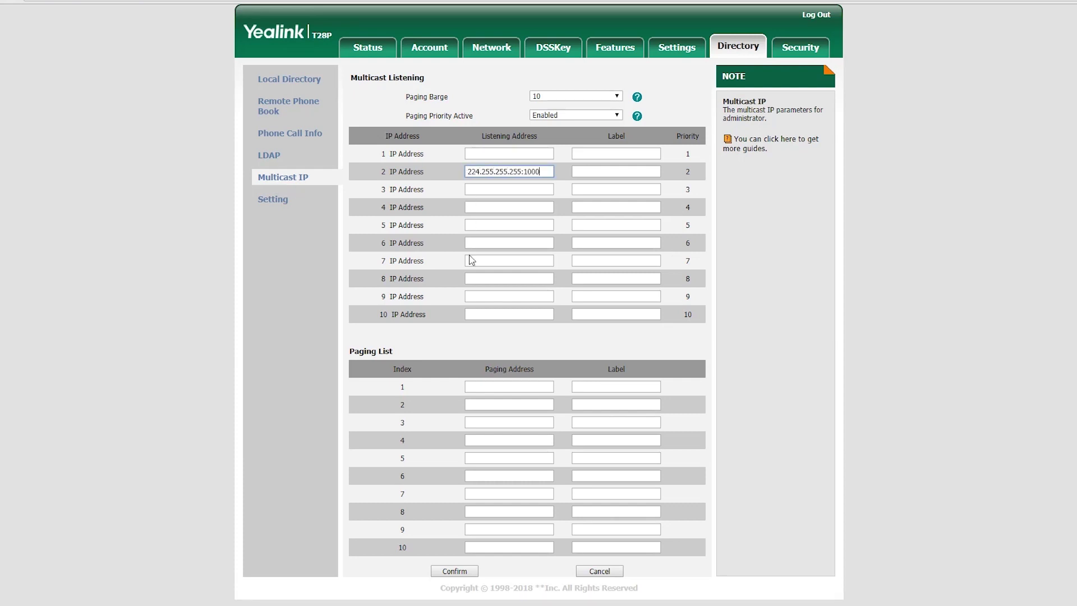
left_click(455, 570)
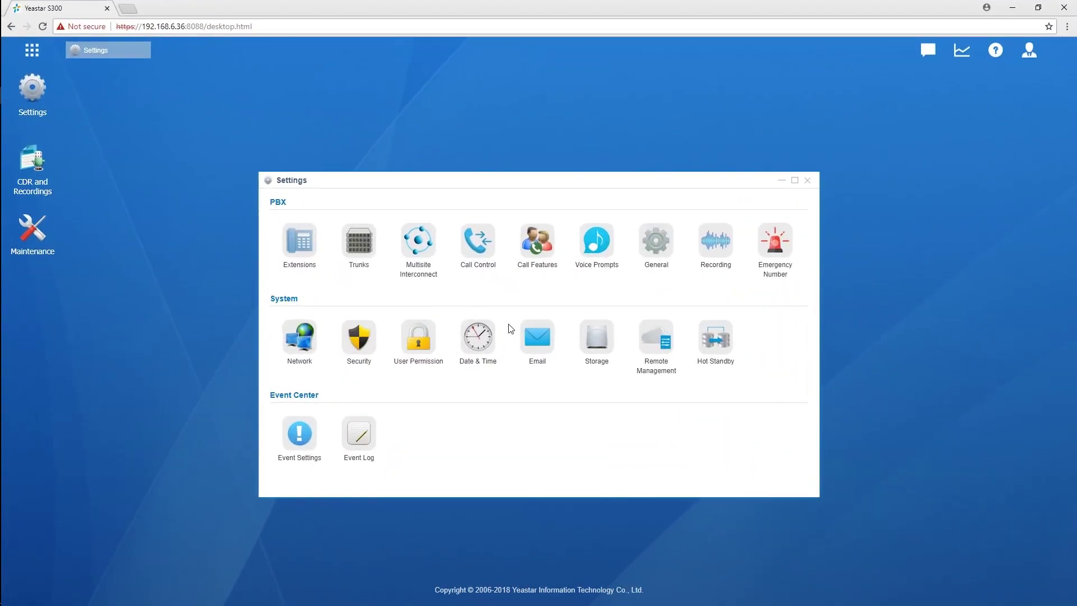
Look over the Voicemail to Email template under Email Templates, then close Settings
left_click(540, 325)
left_click(446, 202)
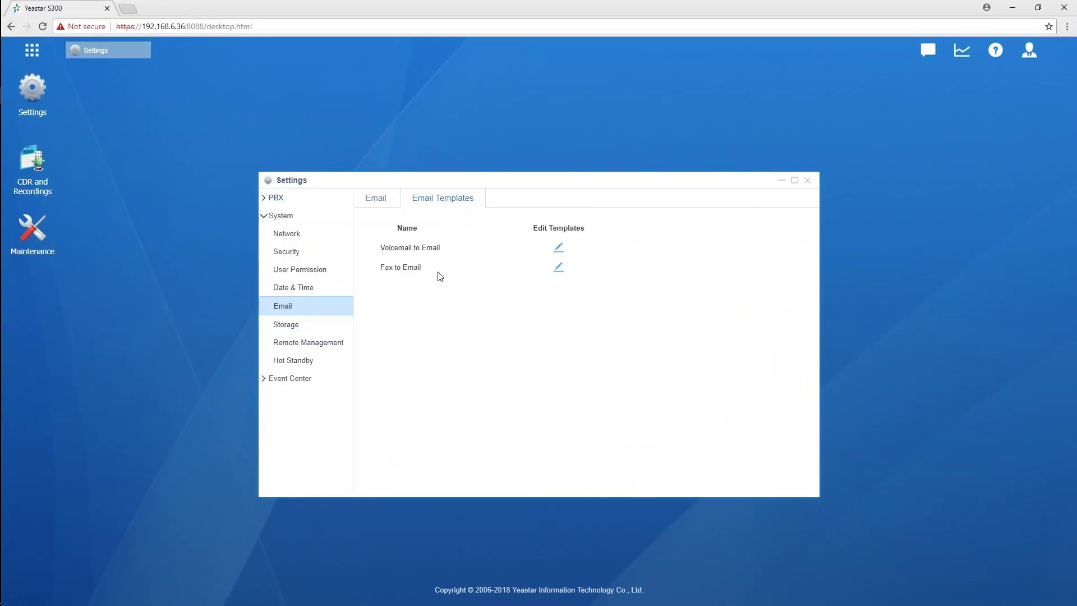
left_click(558, 251)
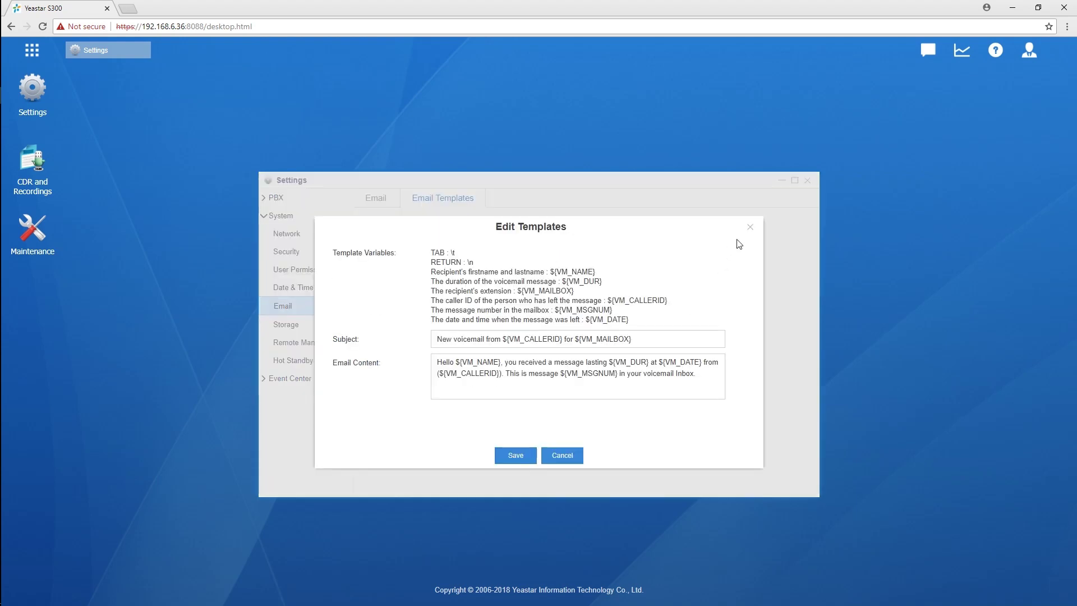
left_click(809, 182)
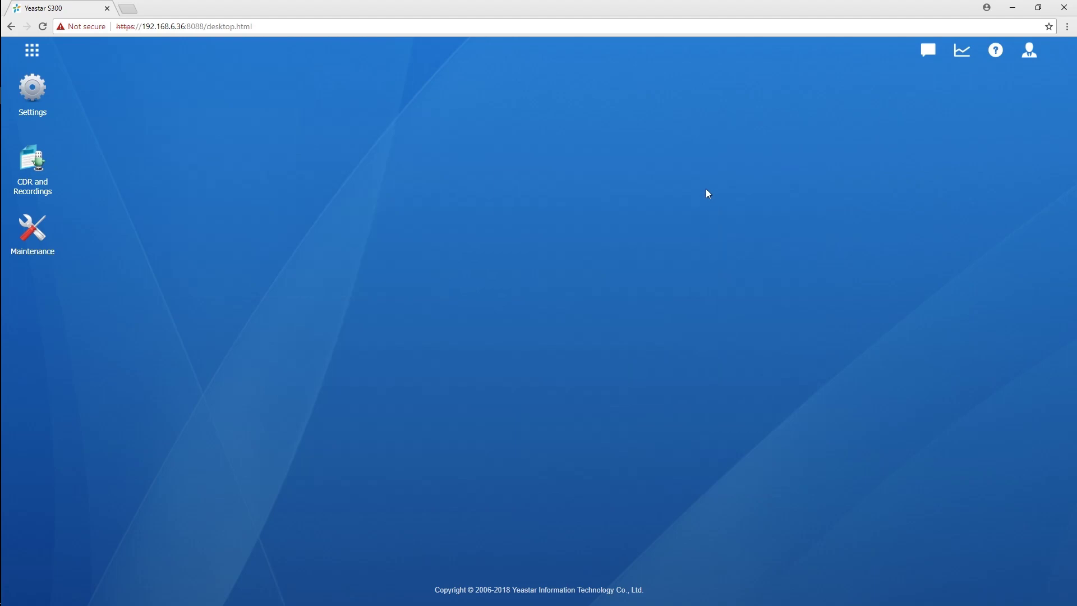